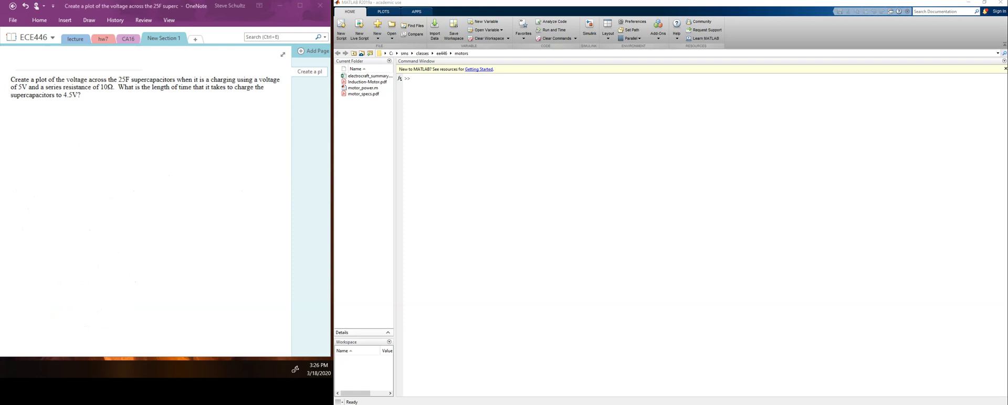
# - Mark the 25F, 5V and 10Ω values in the problem statement with red ink
pyautogui.click(90, 21)
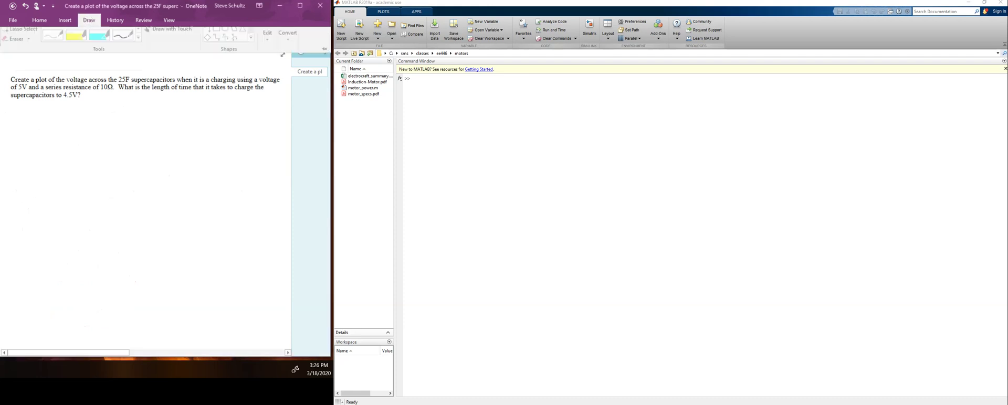
pyautogui.click(80, 39)
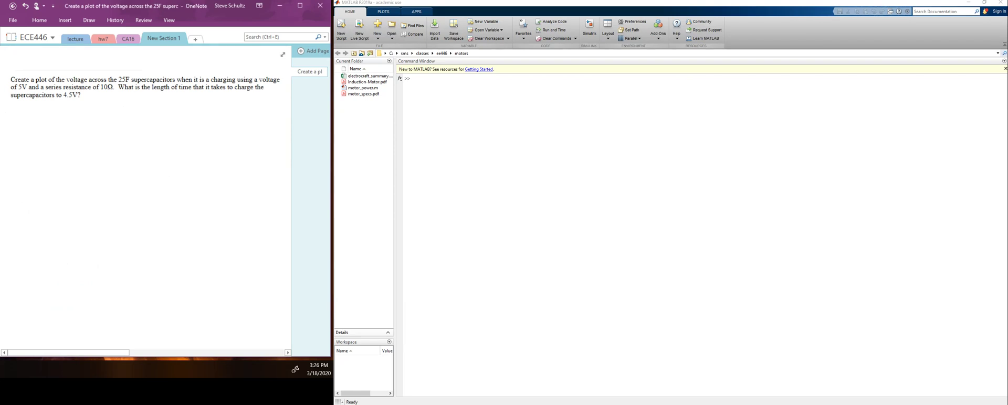
pyautogui.moveTo(127, 72)
pyautogui.mouseDown()
pyautogui.moveTo(115, 77)
pyautogui.moveTo(126, 71)
pyautogui.mouseUp()
pyautogui.moveTo(30, 77)
pyautogui.mouseDown()
pyautogui.moveTo(11, 83)
pyautogui.moveTo(17, 92)
pyautogui.moveTo(33, 82)
pyautogui.mouseUp()
pyautogui.moveTo(100, 95); pyautogui.dragTo(113, 94)
# - Sketch in black ink the circuit with a 5 V source, series resistor and capacitor, with a downward arrow labelled Laplace below
pyautogui.click(89, 20)
pyautogui.moveTo(33, 124)
pyautogui.mouseDown()
pyautogui.moveTo(32, 110)
pyautogui.moveTo(13, 126)
pyautogui.moveTo(56, 105)
pyautogui.moveTo(102, 108)
pyautogui.moveTo(108, 124)
pyautogui.moveTo(74, 134)
pyautogui.moveTo(41, 126)
pyautogui.mouseUp()
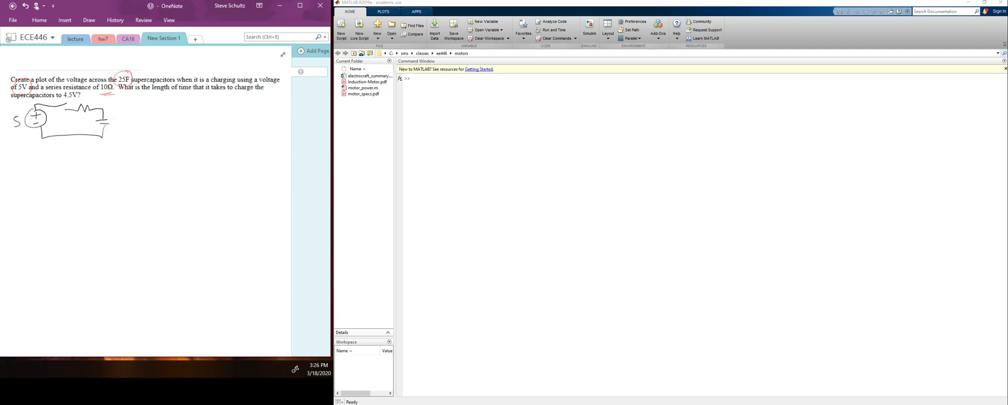
pyautogui.moveTo(66, 139)
pyautogui.mouseDown()
pyautogui.moveTo(71, 153)
pyautogui.moveTo(75, 146)
pyautogui.mouseUp()
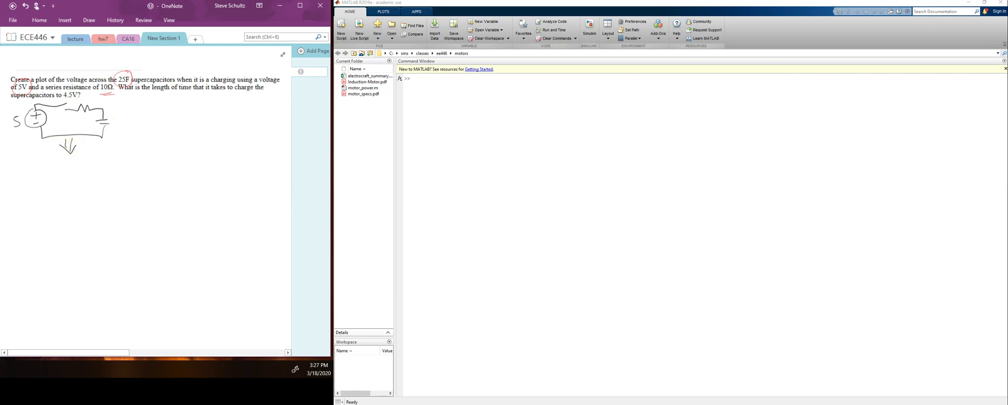
pyautogui.moveTo(84, 140); pyautogui.dragTo(124, 152)
# - Draw the Laplace-domain circuit below the arrow with a step source, resistor R and capacitor 1/sC
pyautogui.moveTo(27, 187)
pyautogui.mouseDown()
pyautogui.moveTo(40, 166)
pyautogui.moveTo(48, 187)
pyautogui.moveTo(32, 198)
pyautogui.mouseUp()
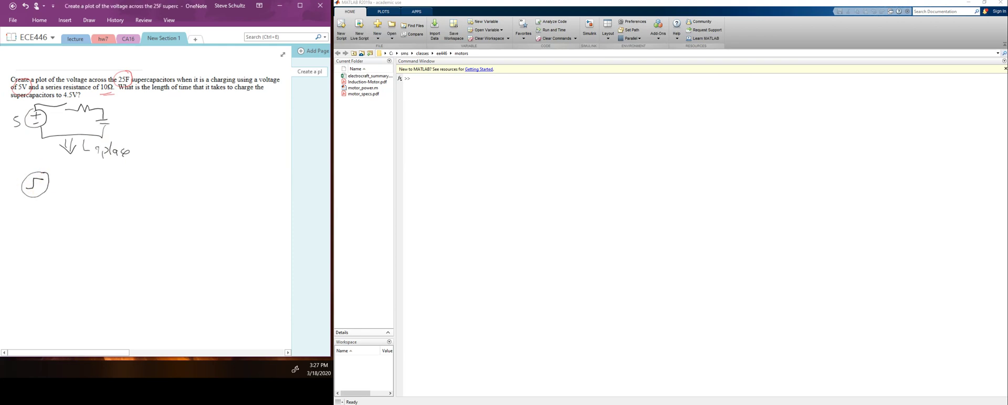
pyautogui.moveTo(38, 171)
pyautogui.mouseDown()
pyautogui.moveTo(79, 169)
pyautogui.moveTo(87, 172)
pyautogui.moveTo(70, 180)
pyautogui.moveTo(78, 186)
pyautogui.moveTo(109, 189)
pyautogui.moveTo(64, 206)
pyautogui.moveTo(23, 195)
pyautogui.mouseUp()
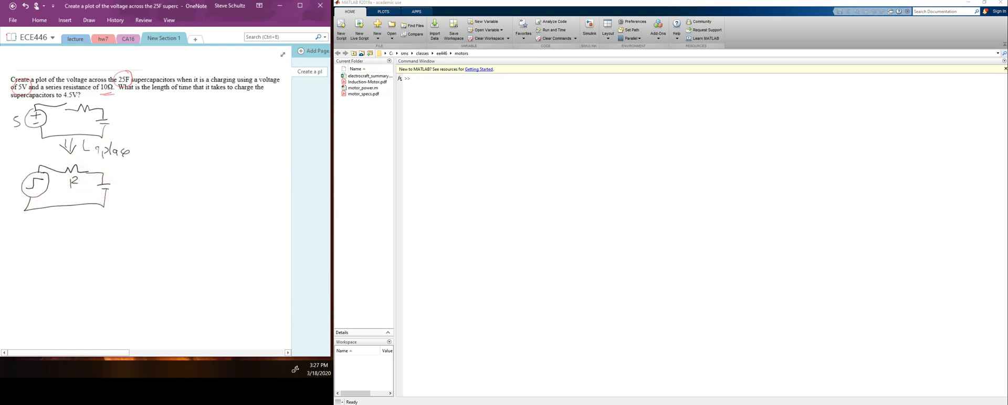
pyautogui.moveTo(122, 173); pyautogui.dragTo(124, 197)
pyautogui.click(124, 190)
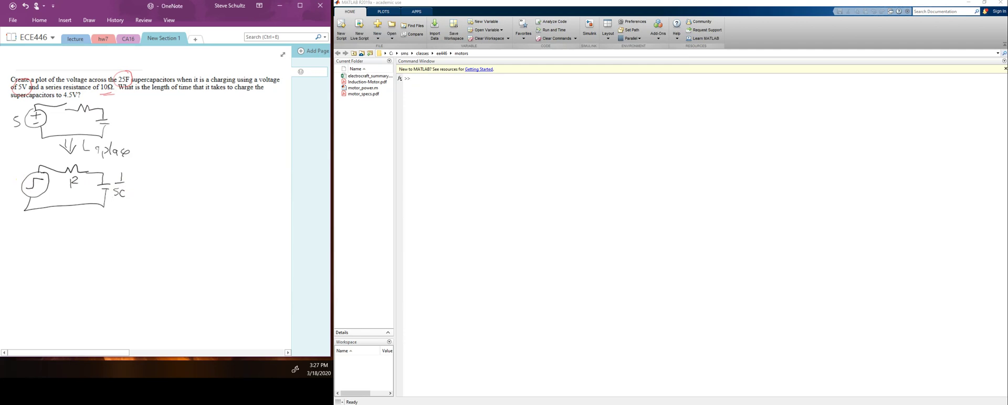
# - Label the voltage across the 1/sC capacitor as Vout with plus and minus polarity signs
pyautogui.moveTo(134, 175); pyautogui.dragTo(135, 182)
pyautogui.moveTo(132, 178)
pyautogui.mouseDown()
pyautogui.moveTo(139, 192)
pyautogui.moveTo(151, 181)
pyautogui.mouseUp()
pyautogui.moveTo(155, 184); pyautogui.dragTo(166, 184)
pyautogui.moveTo(167, 178); pyautogui.dragTo(169, 190)
pyautogui.moveTo(165, 183); pyautogui.dragTo(171, 184)
# - Write the voltage divider equation Vout = [(1/sC) / (1/sC + R)] Vin under the Laplace-domain circuit
pyautogui.moveTo(17, 225); pyautogui.dragTo(27, 232)
pyautogui.moveTo(32, 229); pyautogui.dragTo(43, 237)
pyautogui.moveTo(40, 229); pyautogui.dragTo(66, 229)
pyautogui.moveTo(59, 235); pyautogui.dragTo(67, 234)
pyautogui.moveTo(104, 211)
pyautogui.mouseDown()
pyautogui.moveTo(96, 234)
pyautogui.moveTo(122, 237)
pyautogui.moveTo(84, 258)
pyautogui.mouseUp()
pyautogui.moveTo(96, 253); pyautogui.dragTo(96, 258)
pyautogui.moveTo(103, 247); pyautogui.dragTo(106, 250)
pyautogui.moveTo(114, 246); pyautogui.dragTo(113, 257)
pyautogui.moveTo(114, 245); pyautogui.dragTo(126, 256)
pyautogui.moveTo(128, 215); pyautogui.dragTo(129, 258)
pyautogui.moveTo(84, 214); pyautogui.dragTo(83, 260)
pyautogui.moveTo(145, 228); pyautogui.dragTo(149, 238)
pyautogui.moveTo(150, 237)
pyautogui.mouseDown()
pyautogui.moveTo(154, 228)
pyautogui.moveTo(169, 239)
pyautogui.mouseUp()
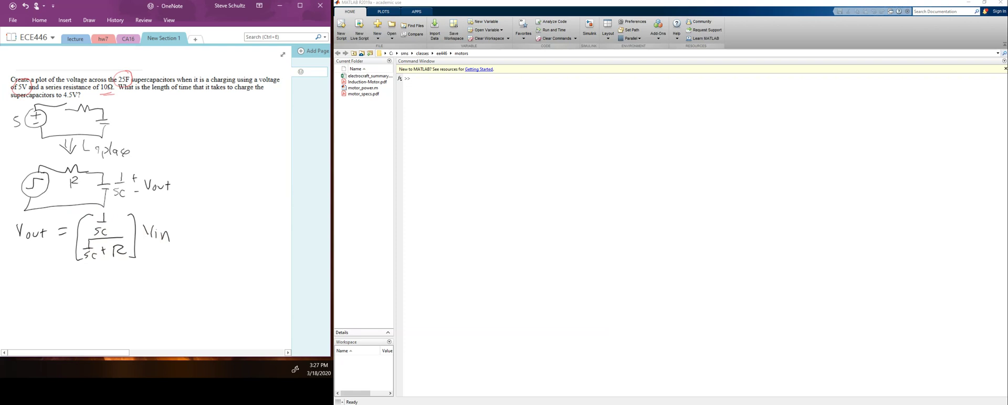
# - Write the simplified equation Vout = [1 / (1 + sRC)] Vin below the voltage divider equation
pyautogui.moveTo(21, 278)
pyautogui.mouseDown()
pyautogui.moveTo(58, 287)
pyautogui.moveTo(108, 275)
pyautogui.moveTo(90, 295)
pyautogui.moveTo(101, 290)
pyautogui.mouseUp()
pyautogui.moveTo(97, 287); pyautogui.dragTo(132, 293)
pyautogui.moveTo(137, 262)
pyautogui.mouseDown()
pyautogui.moveTo(147, 294)
pyautogui.moveTo(138, 294)
pyautogui.mouseUp()
pyautogui.moveTo(98, 265); pyautogui.dragTo(91, 303)
pyautogui.moveTo(160, 269)
pyautogui.mouseDown()
pyautogui.moveTo(172, 268)
pyautogui.moveTo(178, 282)
pyautogui.mouseUp()
pyautogui.moveTo(181, 274); pyautogui.dragTo(190, 283)
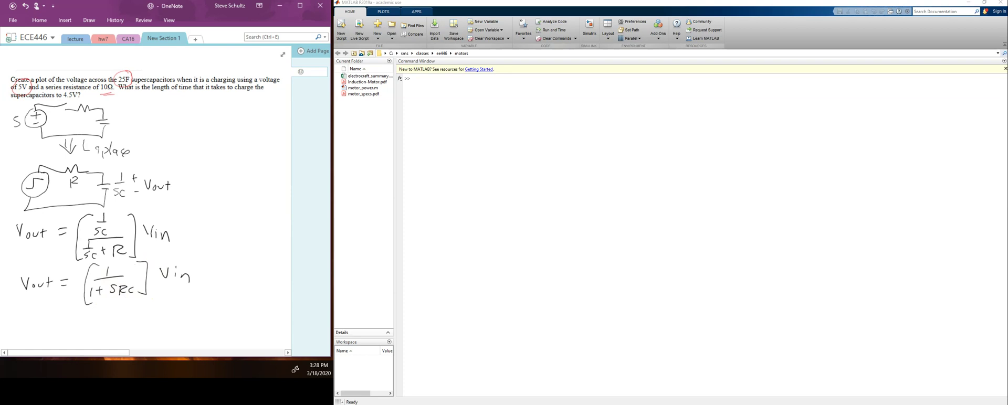
# - Write the transfer function form Vout = [H(s)] Vin beneath the simplified equation
pyautogui.moveTo(13, 317); pyautogui.dragTo(38, 328)
pyautogui.moveTo(35, 322); pyautogui.dragTo(96, 324)
pyautogui.moveTo(87, 317); pyautogui.dragTo(100, 325)
pyautogui.moveTo(108, 314); pyautogui.dragTo(118, 330)
pyautogui.moveTo(83, 307); pyautogui.dragTo(84, 332)
pyautogui.moveTo(139, 309); pyautogui.dragTo(168, 322)
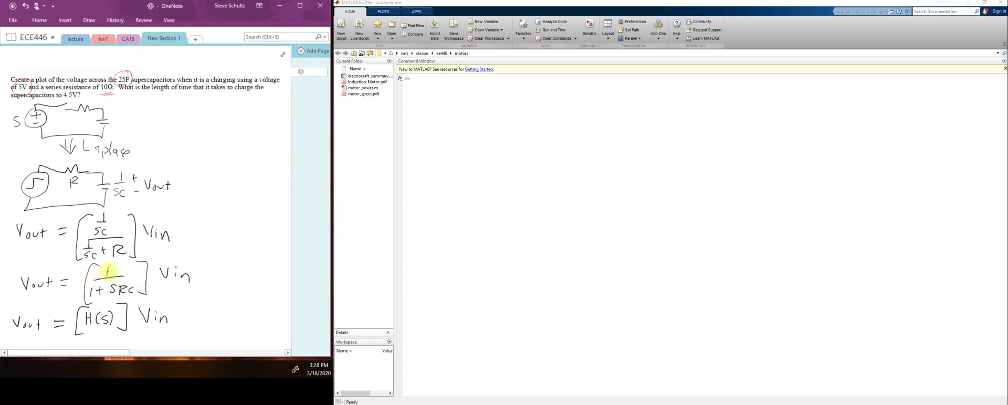
# - Write the numeric transfer function H(s) = 1 / (1 + s250) beside the equations
pyautogui.moveTo(192, 297); pyautogui.dragTo(193, 309)
pyautogui.moveTo(197, 297)
pyautogui.mouseDown()
pyautogui.moveTo(198, 308)
pyautogui.moveTo(224, 301)
pyautogui.moveTo(245, 284)
pyautogui.moveTo(233, 300)
pyautogui.moveTo(243, 299)
pyautogui.mouseUp()
pyautogui.moveTo(231, 303)
pyautogui.mouseDown()
pyautogui.moveTo(260, 298)
pyautogui.moveTo(240, 312)
pyautogui.mouseUp()
pyautogui.moveTo(237, 308); pyautogui.dragTo(243, 309)
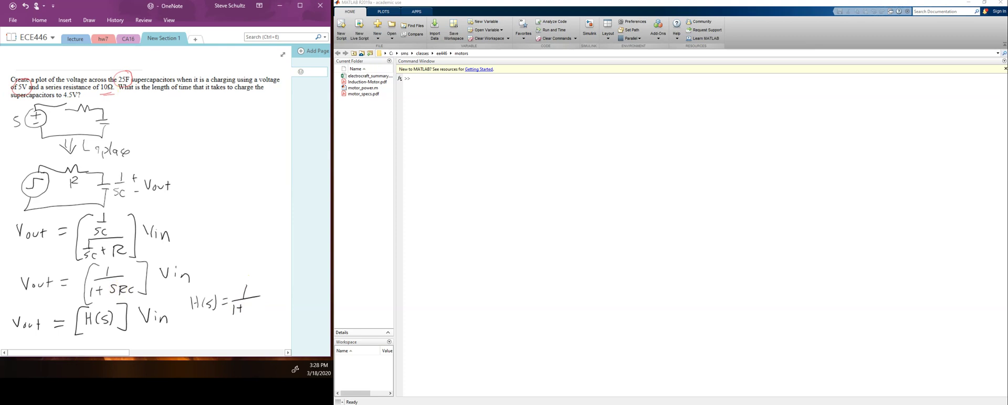
pyautogui.moveTo(252, 304); pyautogui.dragTo(277, 304)
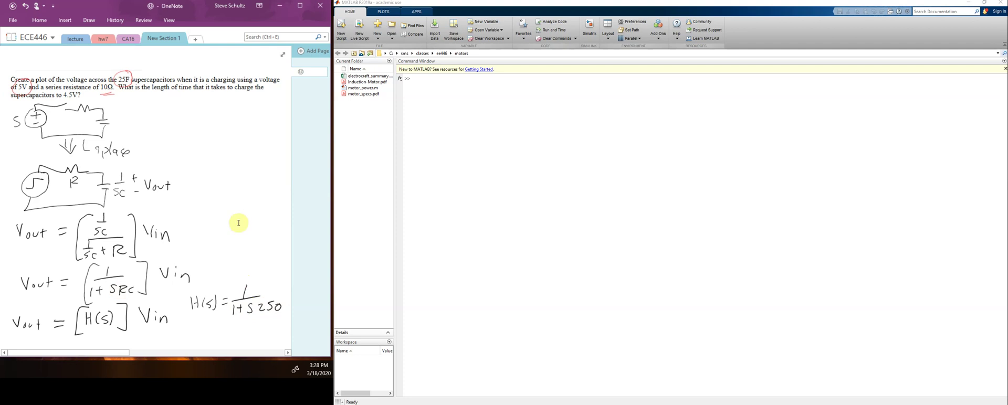
# - Switch to MATLAB, create a blank Simulink model and enlarge its window
pyautogui.click(619, 174)
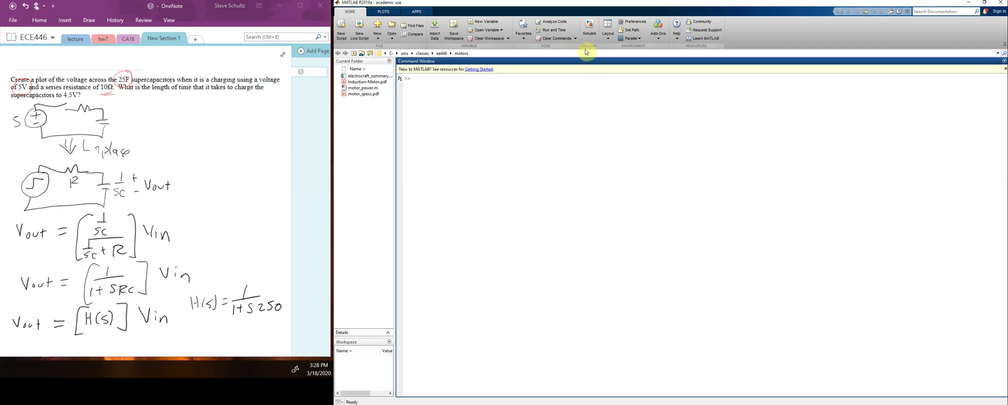
pyautogui.click(590, 27)
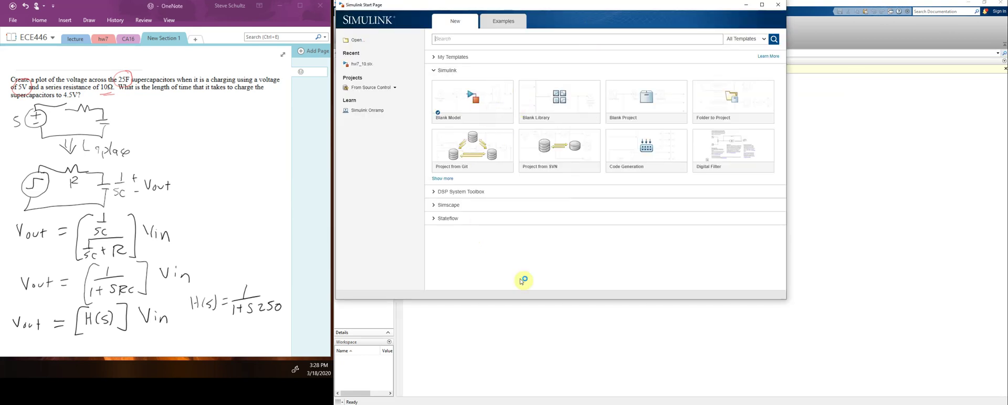
pyautogui.moveTo(466, 116)
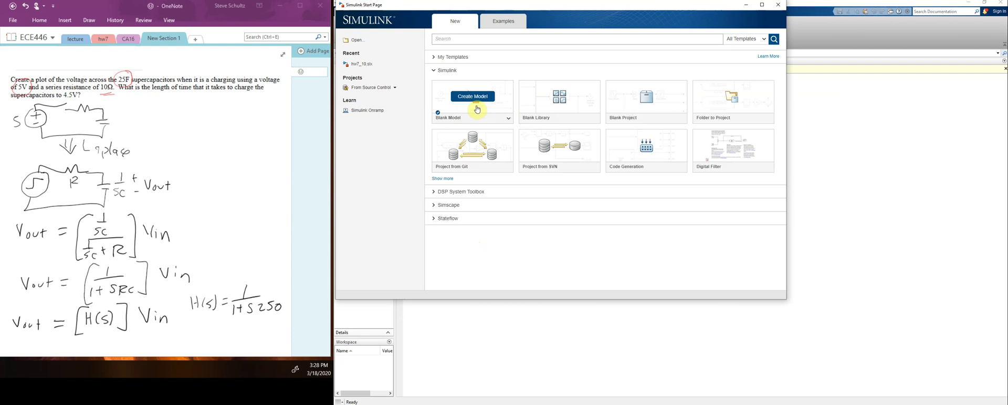
pyautogui.click(474, 104)
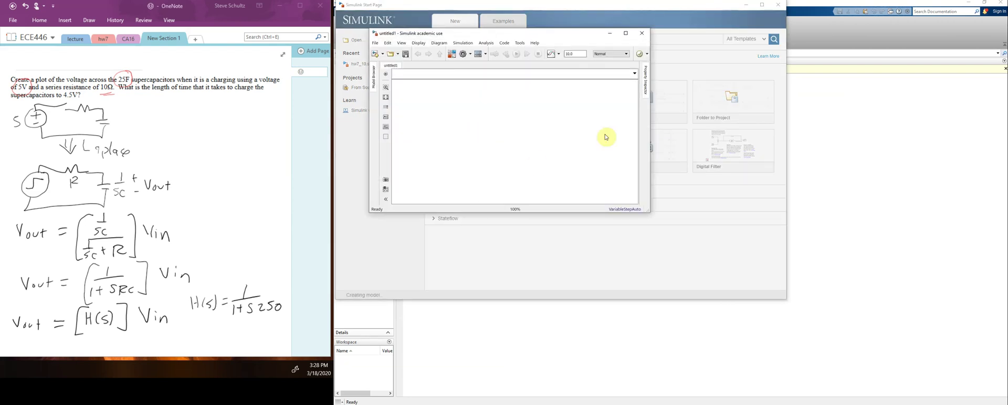
pyautogui.moveTo(649, 212); pyautogui.dragTo(681, 282)
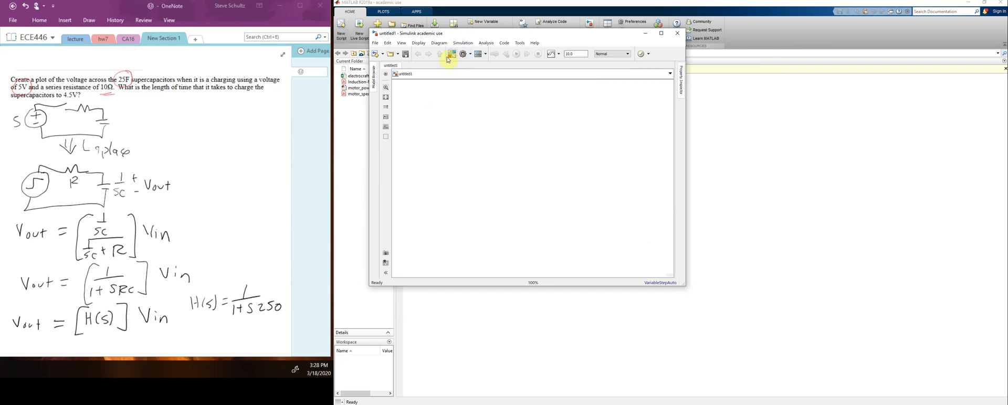
# - Add a Step block to the blank model, check its step time, initial value and final value, and accept the parameters
pyautogui.doubleClick(420, 108)
pyautogui.write('ste')
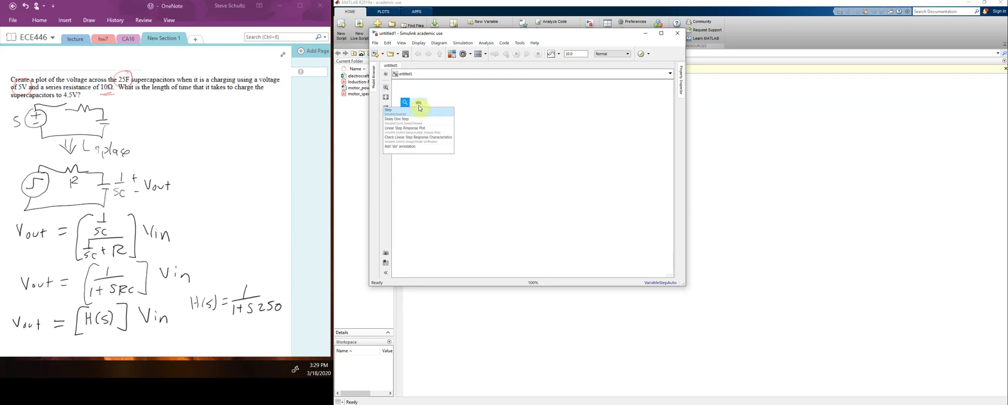
pyautogui.press('Return')
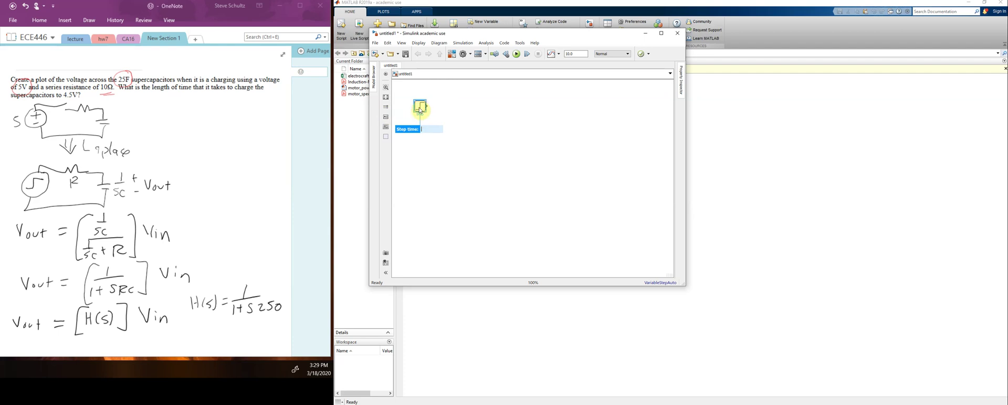
pyautogui.doubleClick(420, 107)
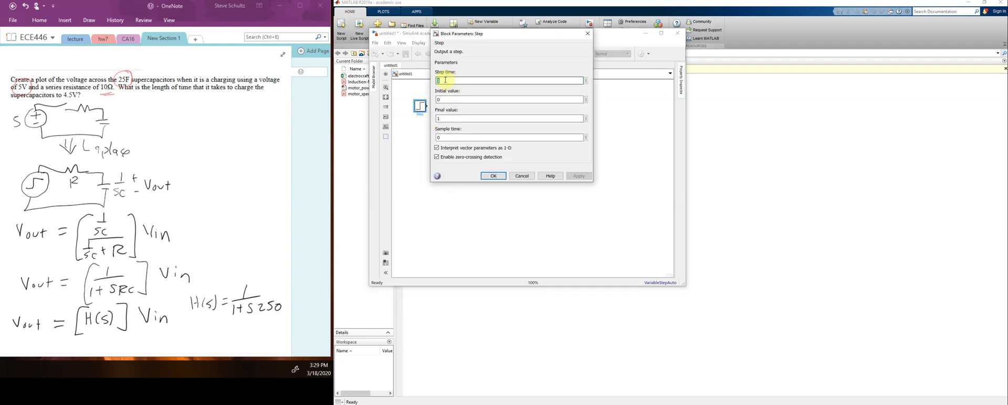
pyautogui.click(439, 100)
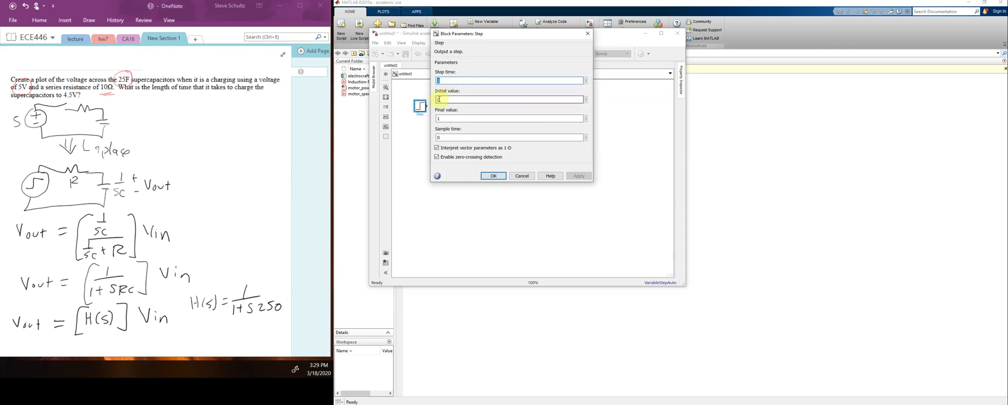
pyautogui.press('Tab')
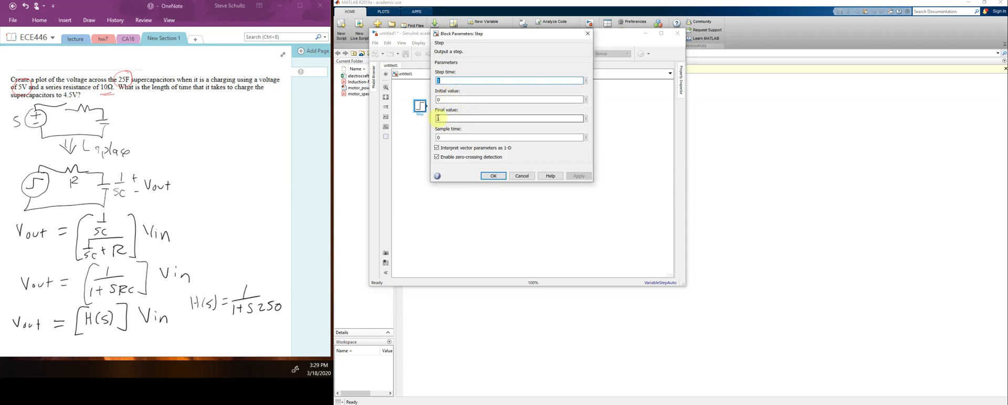
pyautogui.click(493, 176)
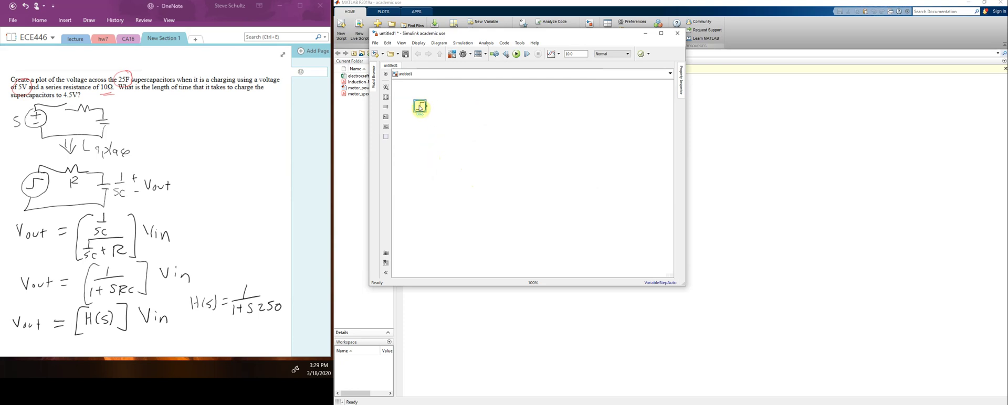
pyautogui.click(459, 117)
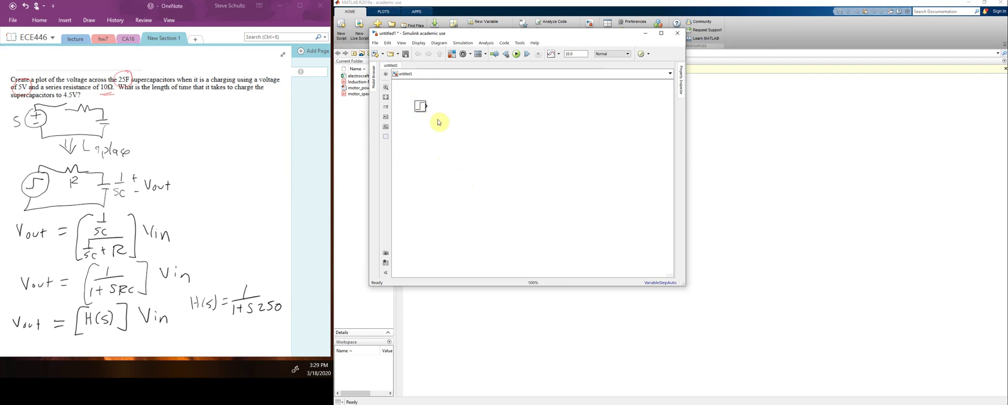
# - Add a Gain block near the Step block and set its gain to 5
pyautogui.doubleClick(439, 122)
pyautogui.write('gain')
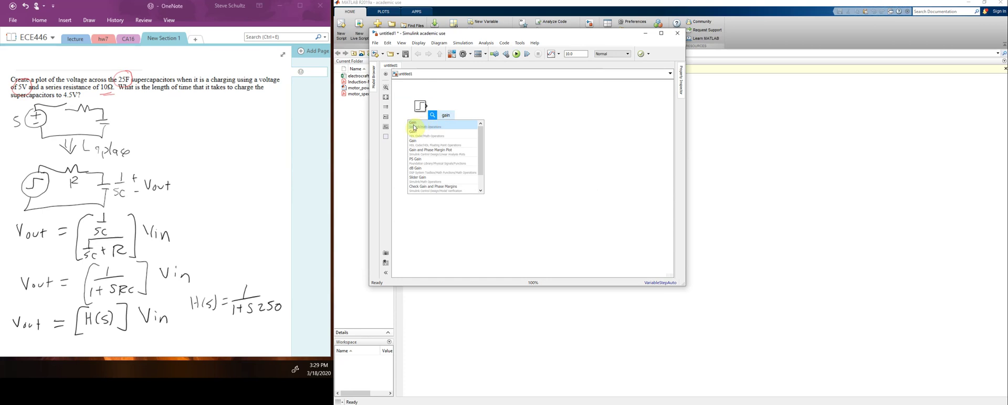
pyautogui.click(415, 124)
pyautogui.doubleClick(443, 119)
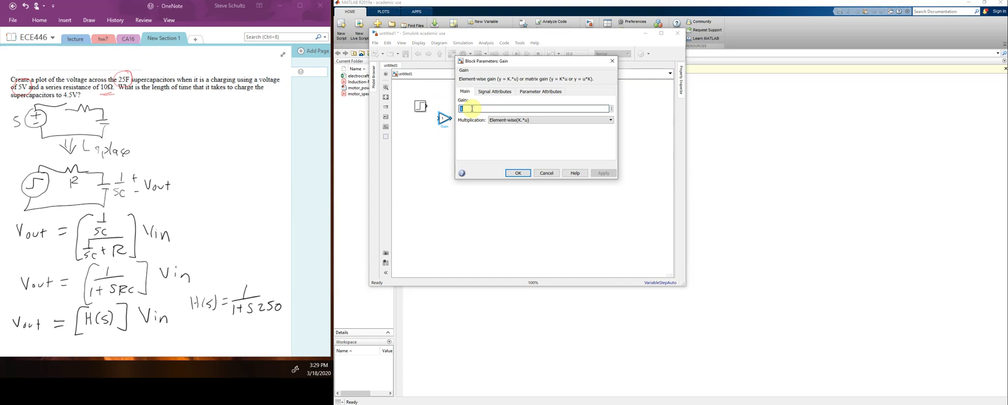
pyautogui.write('5')
pyautogui.click(520, 174)
# - Align the Gain block with the Step block and connect the Step output to the Gain input
pyautogui.moveTo(447, 121); pyautogui.dragTo(447, 108)
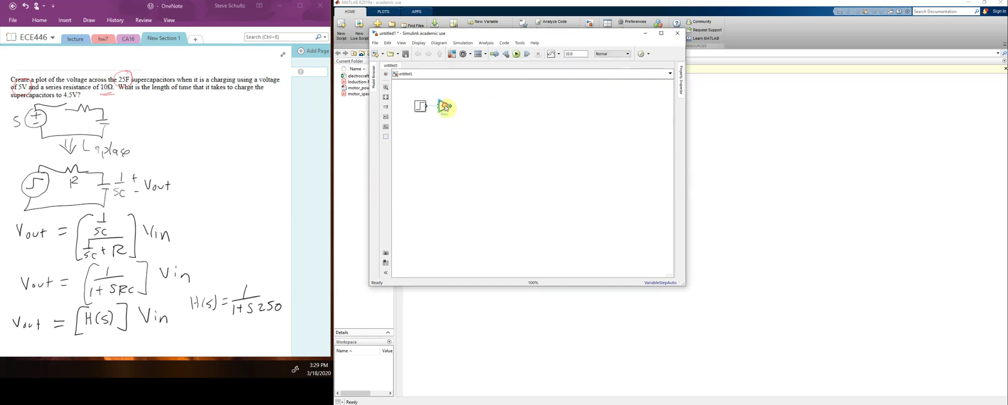
pyautogui.click(426, 105)
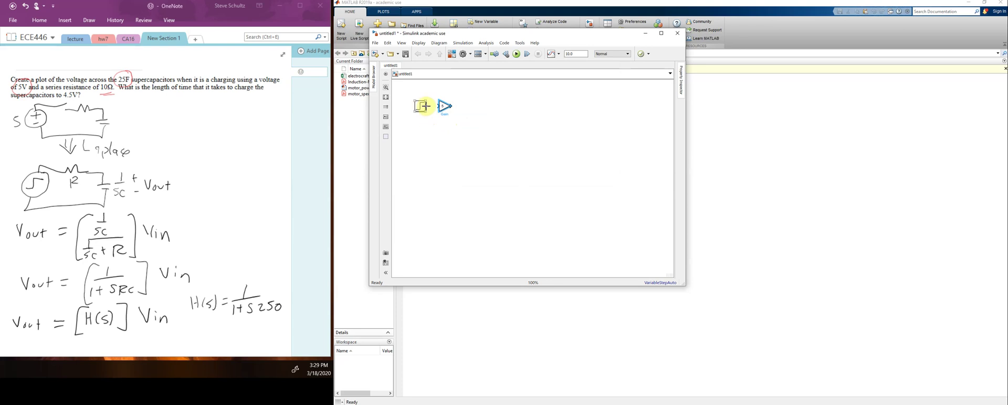
pyautogui.moveTo(427, 106); pyautogui.dragTo(438, 106)
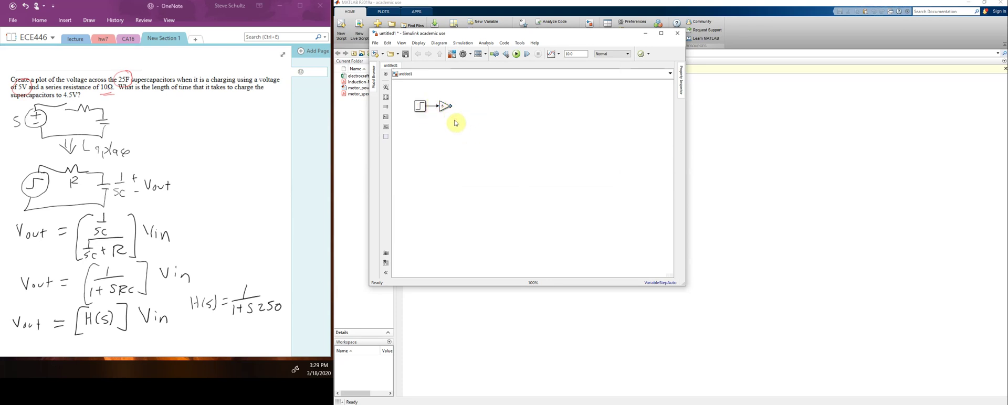
# - Add a Transfer Fcn block and place it in line after the Gain block
pyautogui.doubleClick(430, 124)
pyautogui.write('tra')
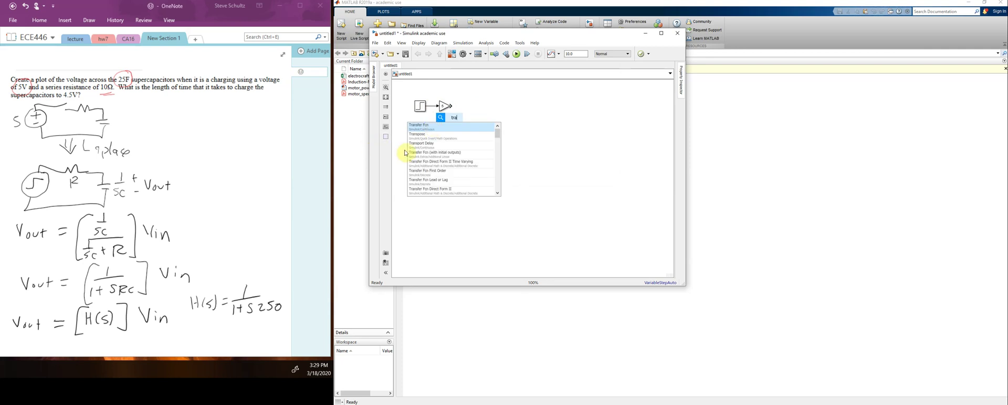
pyautogui.click(419, 126)
pyautogui.moveTo(453, 123); pyautogui.dragTo(474, 109)
pyautogui.click(474, 106)
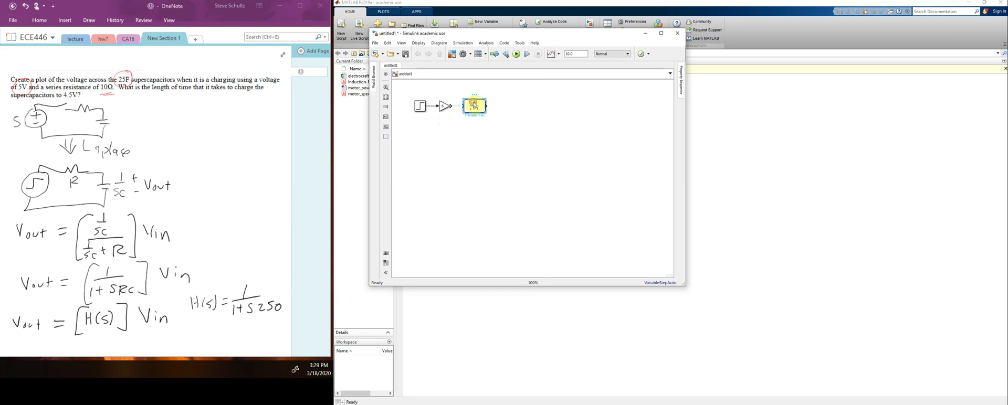
# - Set the Transfer Fcn block's denominator coefficients to [1 250]
pyautogui.doubleClick(474, 104)
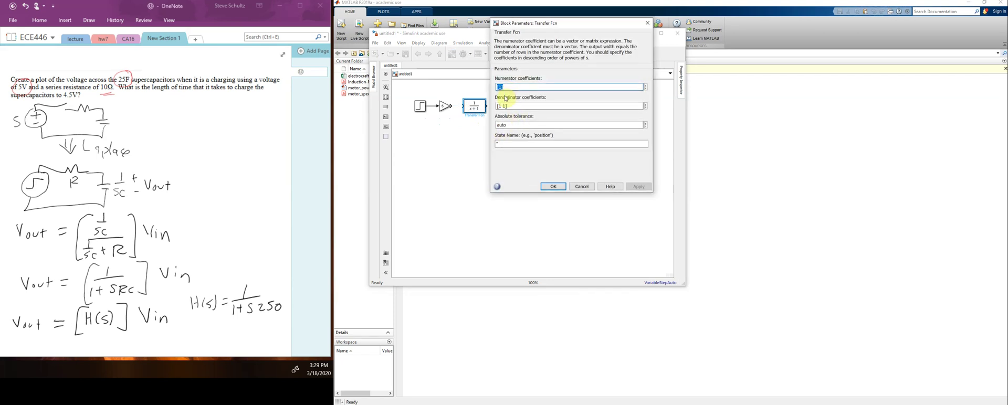
pyautogui.press('Tab')
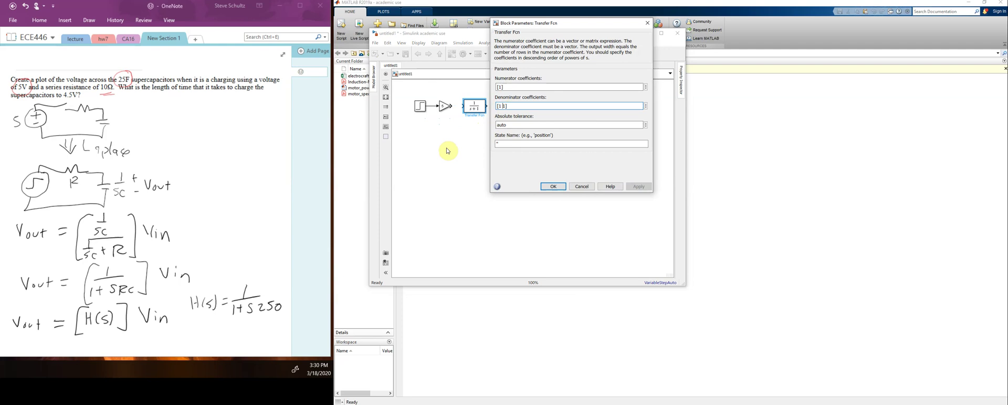
pyautogui.press('BackSpace')
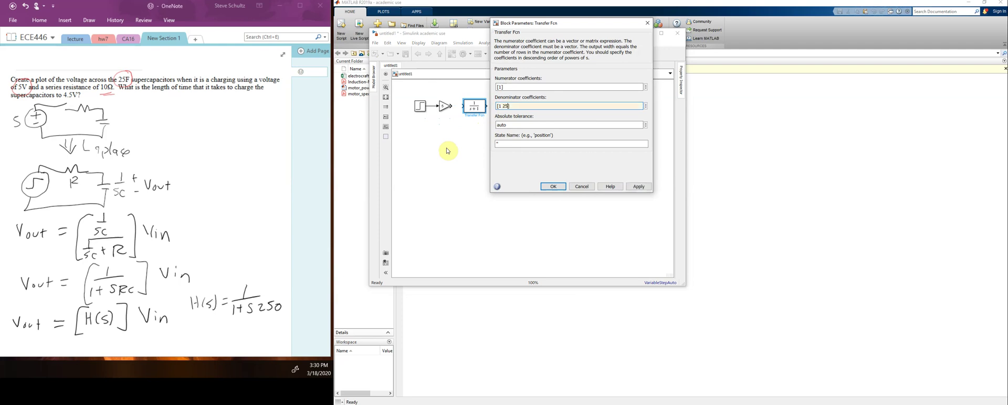
pyautogui.click(553, 187)
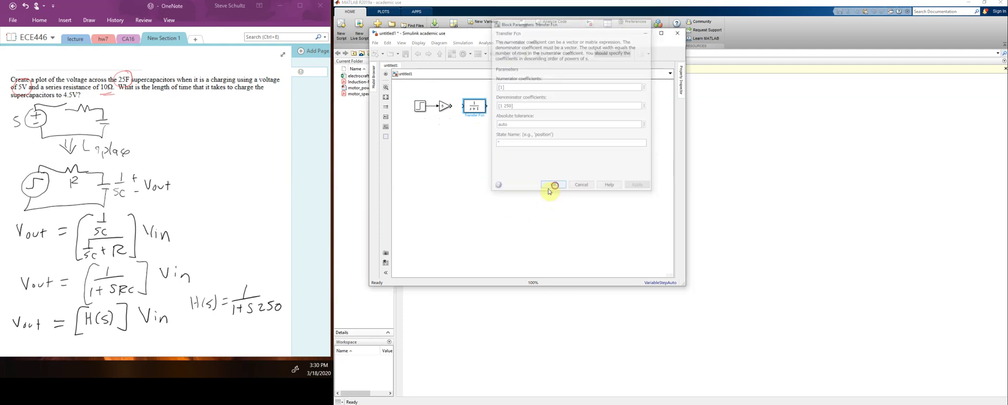
# - Set the Transfer Fcn block's denominator coefficients to [250 1] and enlarge the block slightly so its expression is readable
pyautogui.doubleClick(479, 112)
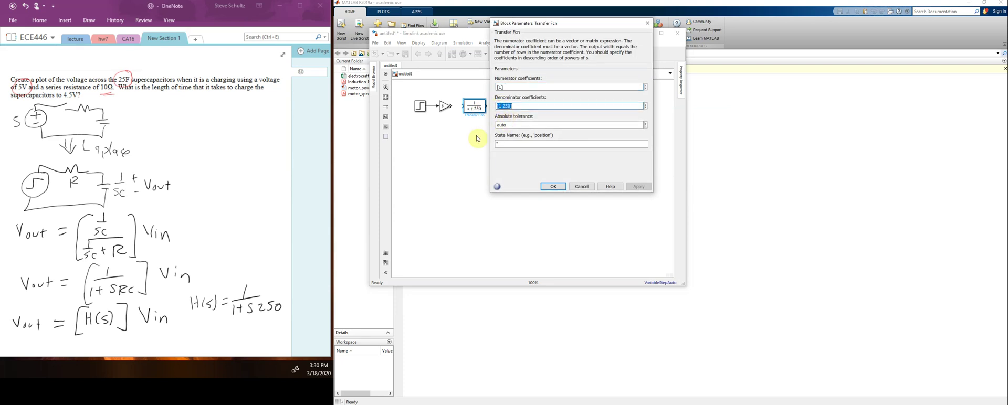
pyautogui.press('Delete')
pyautogui.press('Delete')
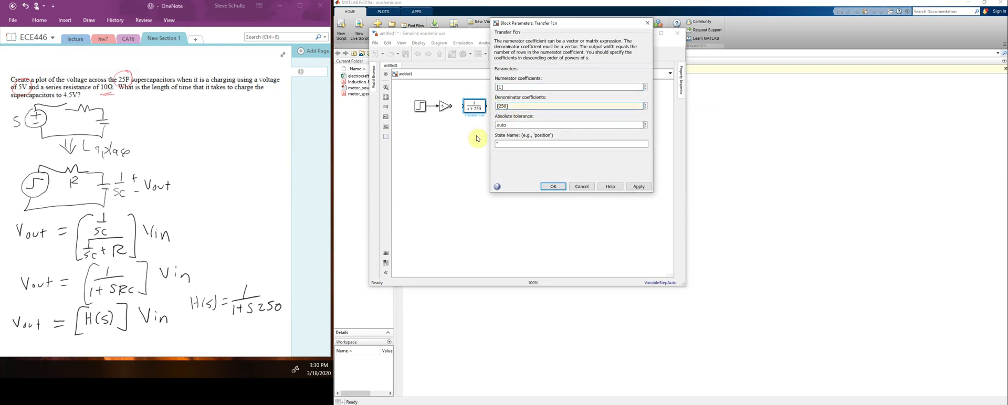
pyautogui.write('1')
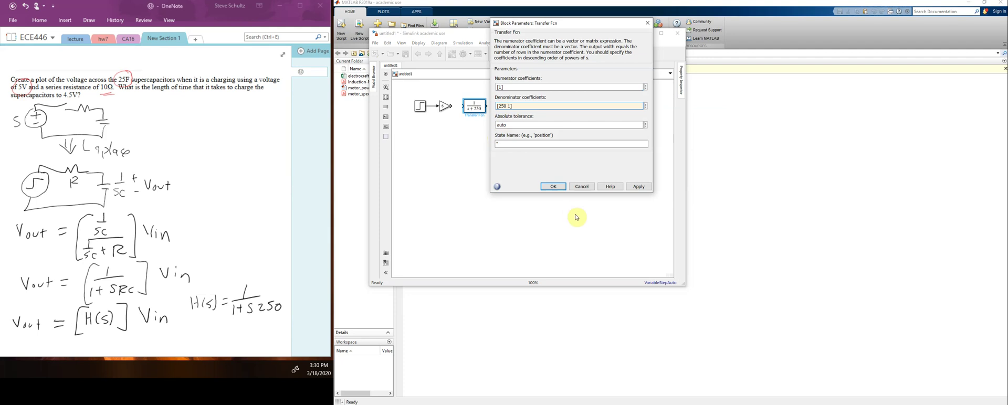
pyautogui.click(553, 187)
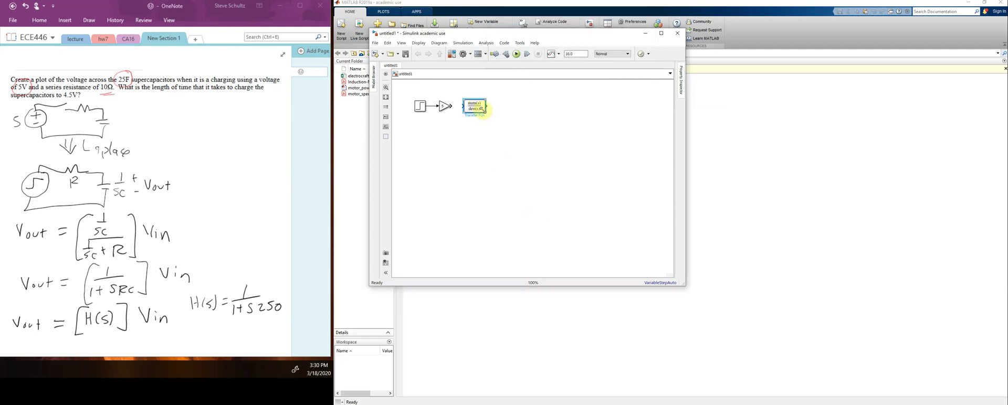
pyautogui.moveTo(485, 112); pyautogui.dragTo(488, 116)
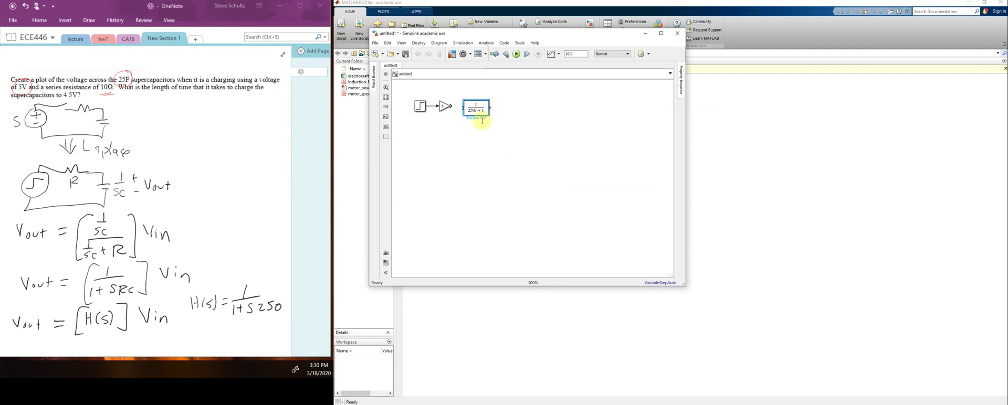
# - Rename the Transfer Fcn block "voltage divider" and connect the Gain output to its input
pyautogui.moveTo(485, 118); pyautogui.dragTo(468, 119)
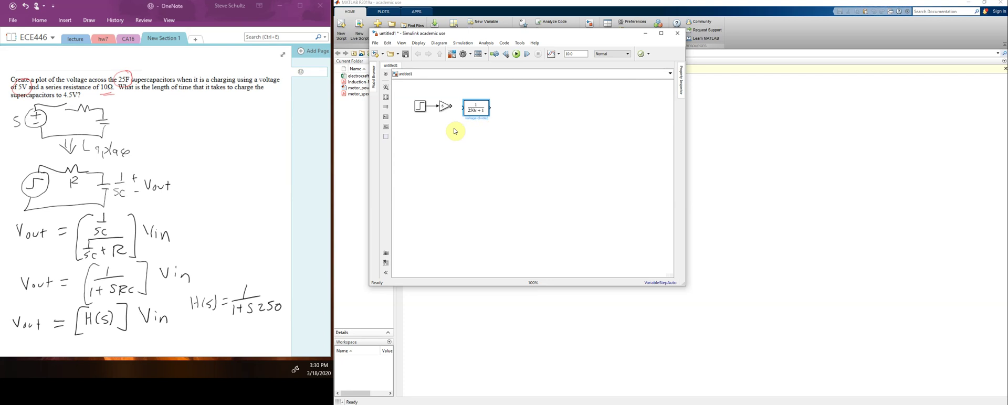
pyautogui.click(527, 126)
pyautogui.click(475, 110)
pyautogui.moveTo(476, 110); pyautogui.dragTo(464, 106)
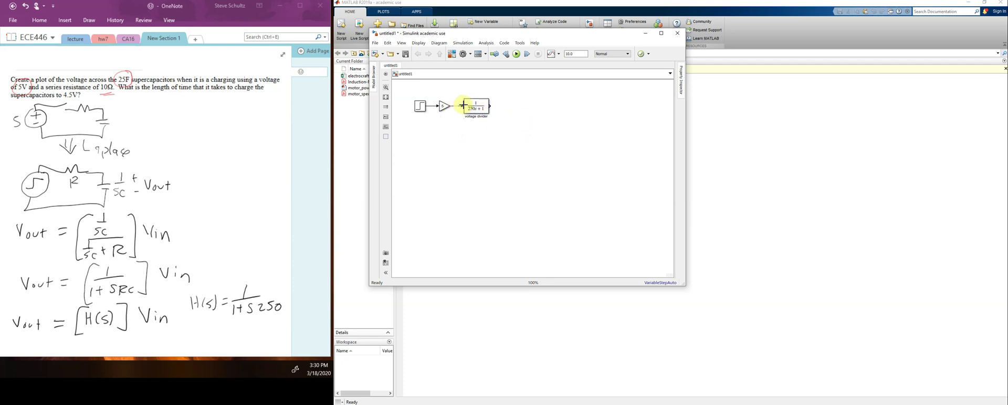
# - Add a Scope block after the voltage divider block, align it and connect the voltage divider output to it
pyautogui.doubleClick(510, 112)
pyautogui.write('sc')
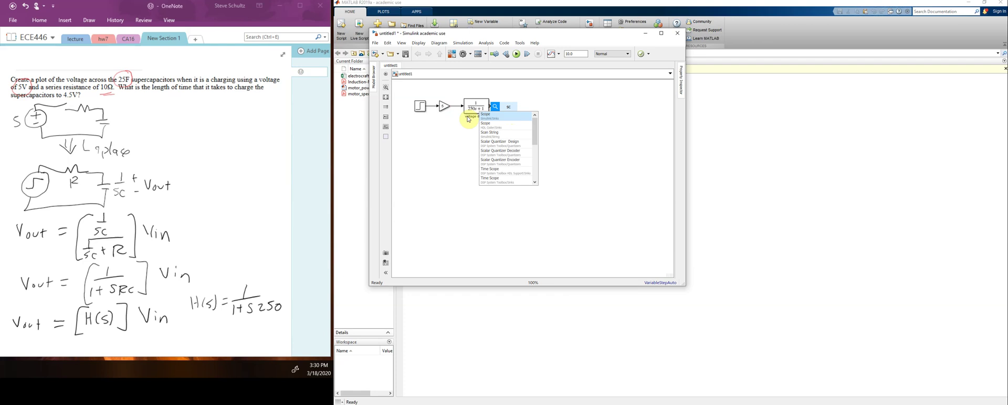
pyautogui.click(482, 116)
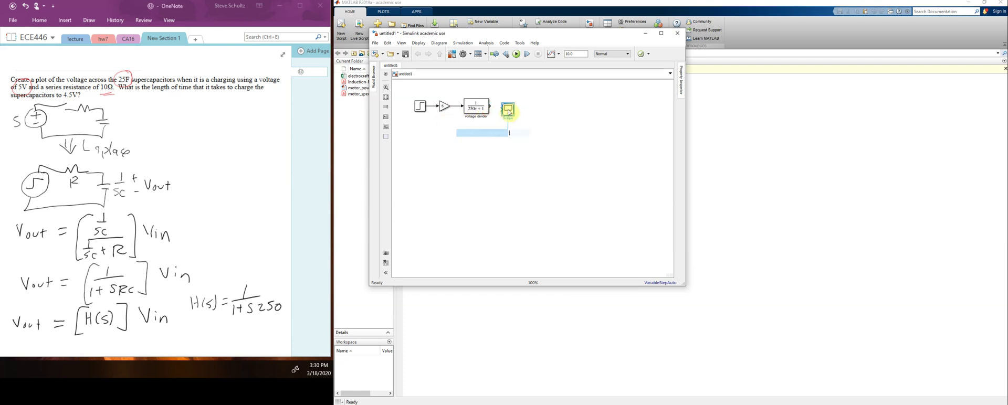
pyautogui.moveTo(508, 108); pyautogui.dragTo(498, 108)
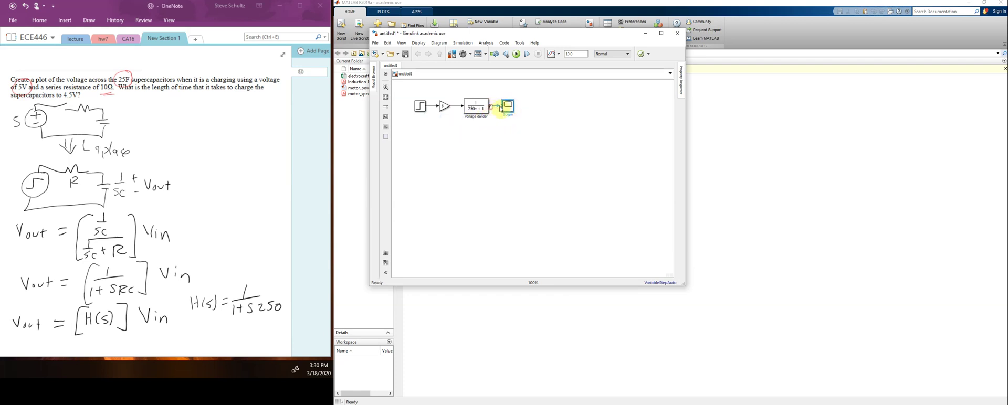
pyautogui.click(506, 127)
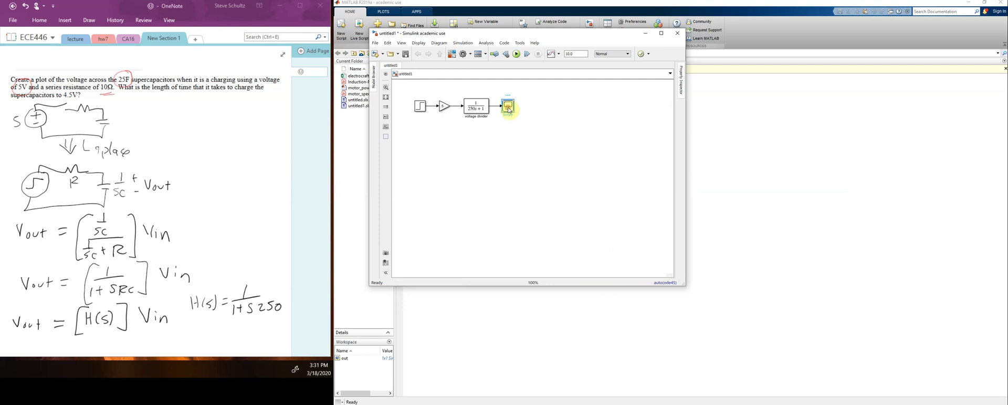
# - Open the Scope plot and place its window beside the model
pyautogui.doubleClick(509, 111)
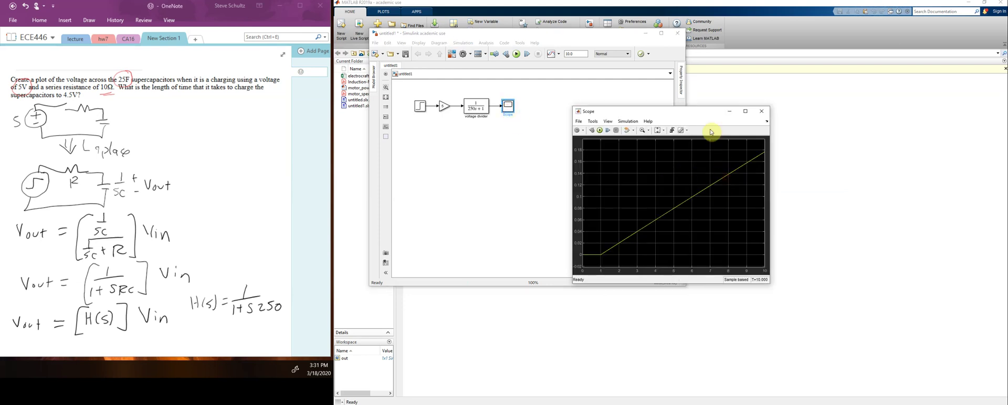
pyautogui.moveTo(697, 115); pyautogui.dragTo(813, 66)
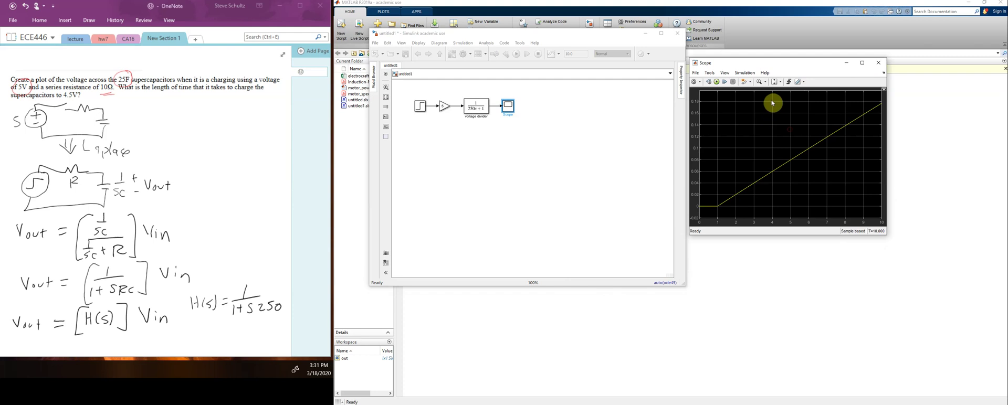
pyautogui.click(758, 82)
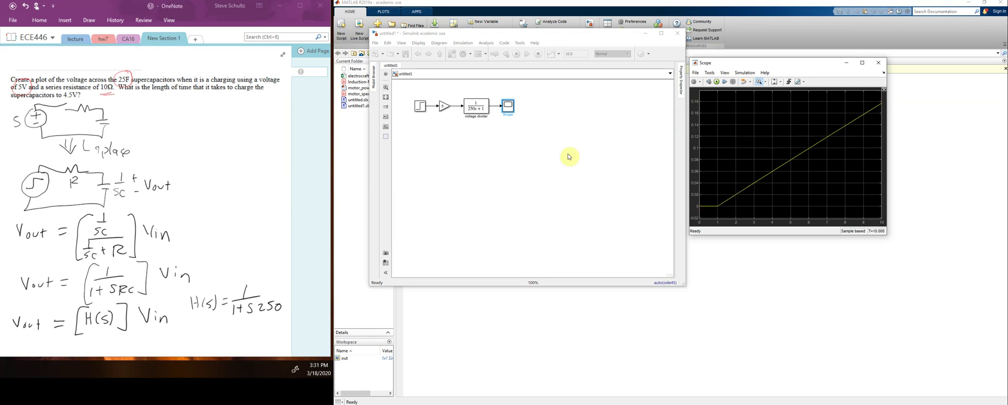
# - Rerun the simulation with a stop time of 1000 and scale the Scope axes to fit the charging curve
pyautogui.click(556, 143)
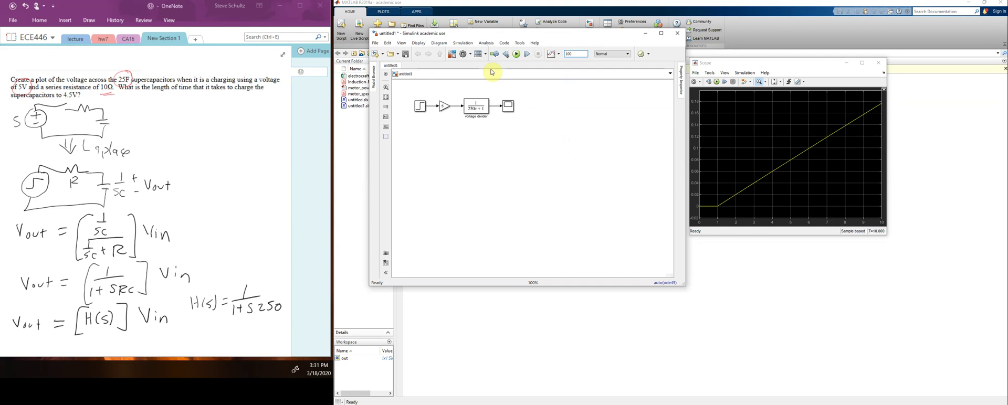
pyautogui.click(517, 55)
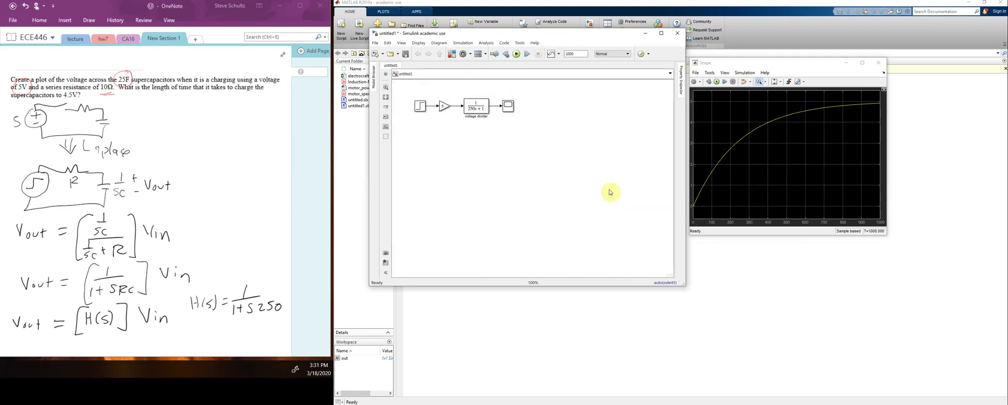
pyautogui.moveTo(699, 209)
pyautogui.mouseDown()
pyautogui.moveTo(692, 192)
pyautogui.moveTo(712, 201)
pyautogui.mouseUp()
pyautogui.doubleClick(766, 144)
pyautogui.click(758, 82)
pyautogui.click(760, 136)
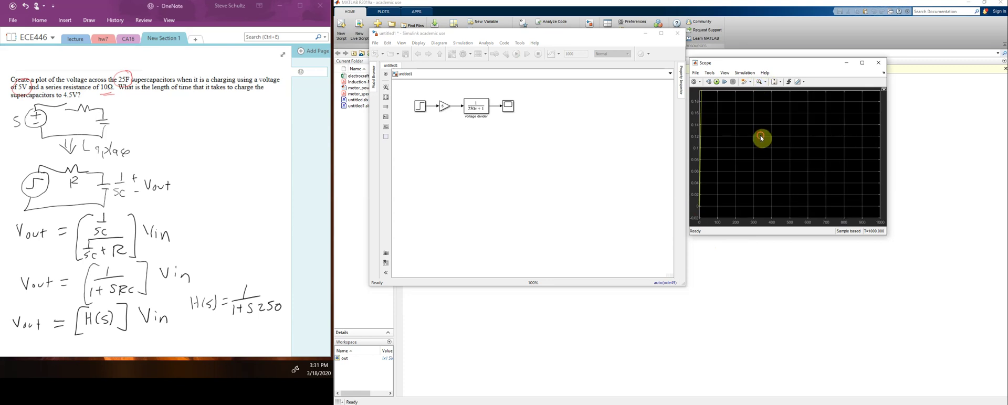
pyautogui.click(759, 81)
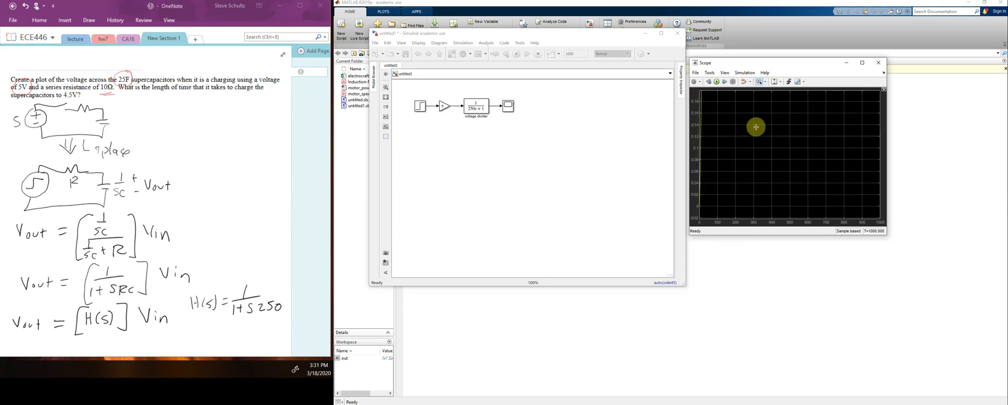
pyautogui.click(775, 82)
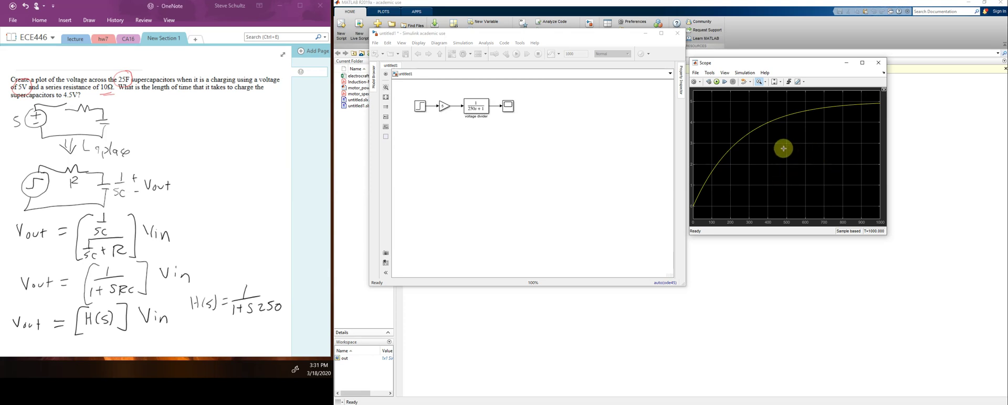
# - Turn on Cursor Measurements in the Scope and enlarge its window for the plot and measurement values
pyautogui.click(710, 73)
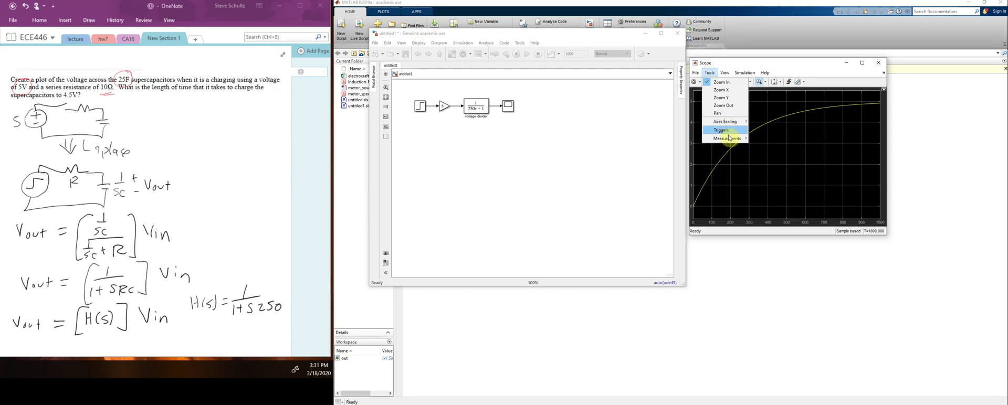
pyautogui.moveTo(729, 139)
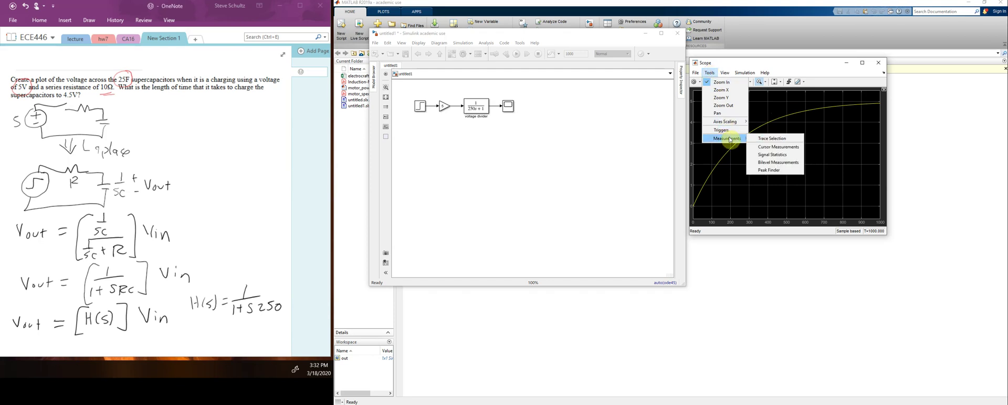
pyautogui.click(784, 150)
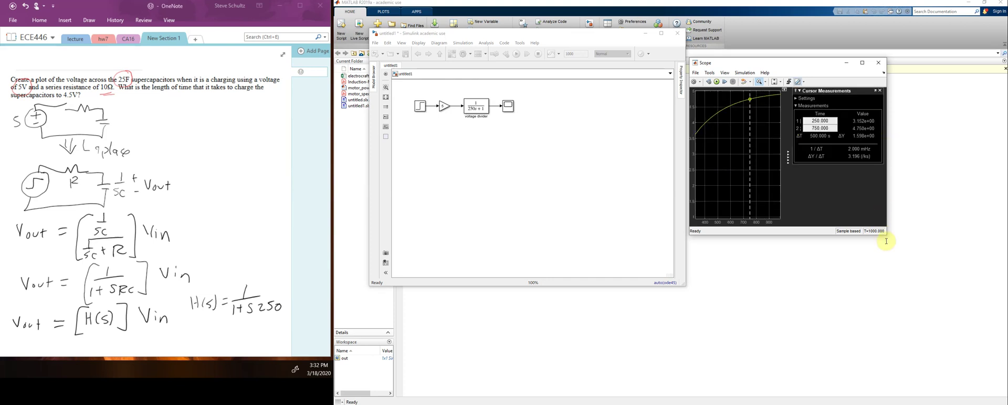
pyautogui.moveTo(884, 234); pyautogui.dragTo(991, 390)
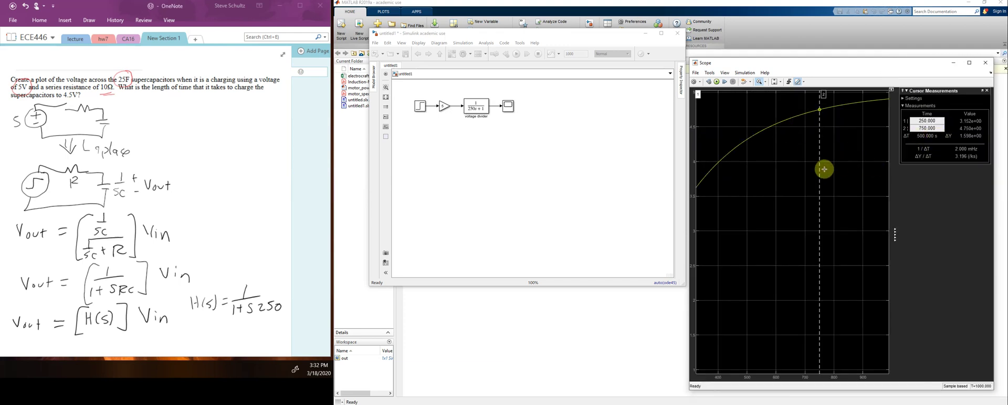
pyautogui.moveTo(819, 169); pyautogui.dragTo(825, 169)
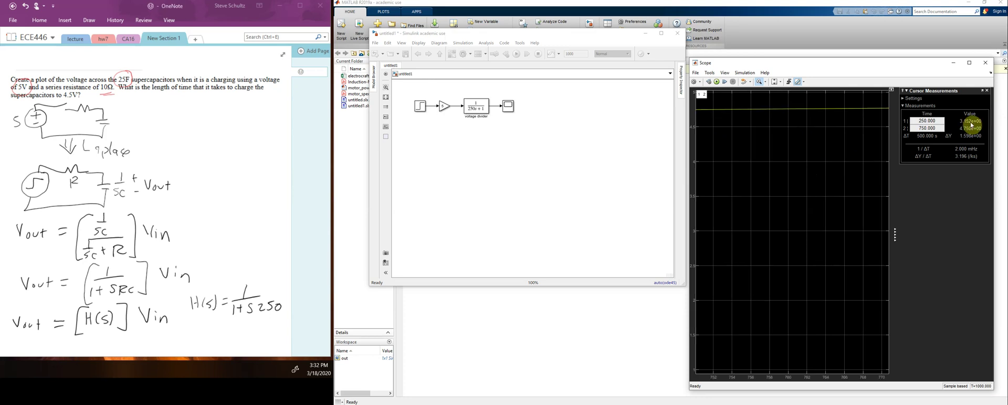
pyautogui.click(787, 149)
pyautogui.click(783, 145)
pyautogui.click(775, 82)
pyautogui.doubleClick(785, 146)
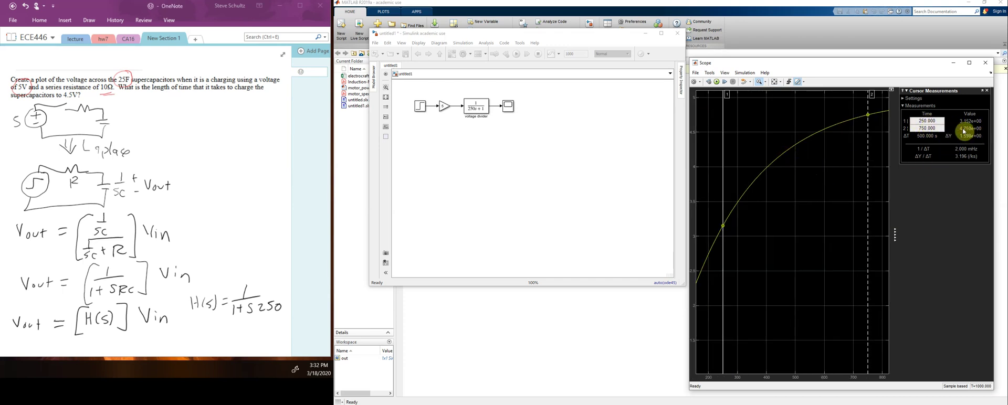
pyautogui.click(861, 168)
pyautogui.click(855, 162)
# - Fit the whole charging curve in the Scope and move the second cursor to the 4.5 V point, at about 576 s
pyautogui.click(774, 82)
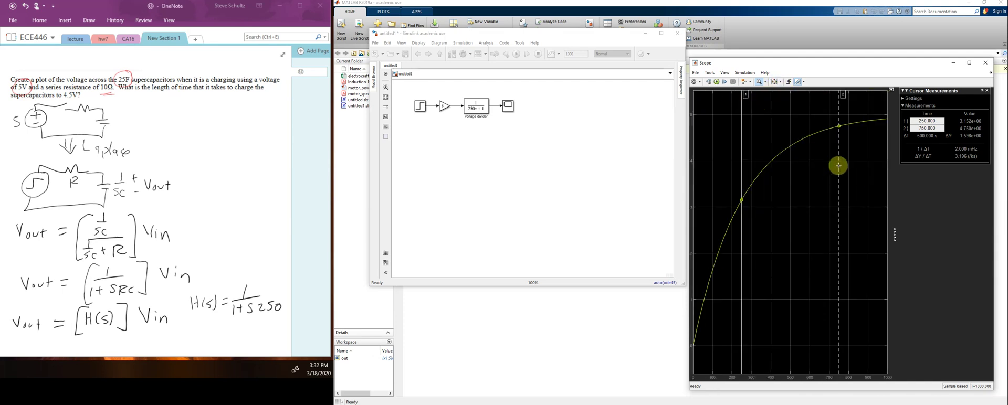
pyautogui.click(759, 81)
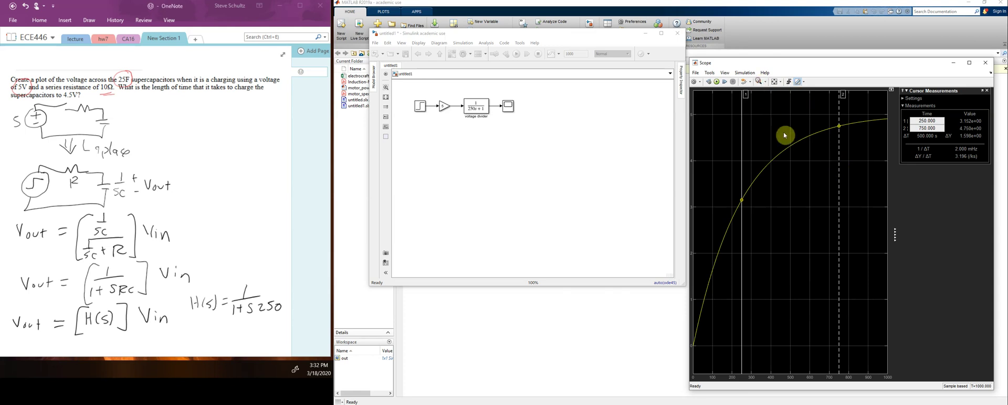
pyautogui.moveTo(838, 154); pyautogui.dragTo(806, 166)
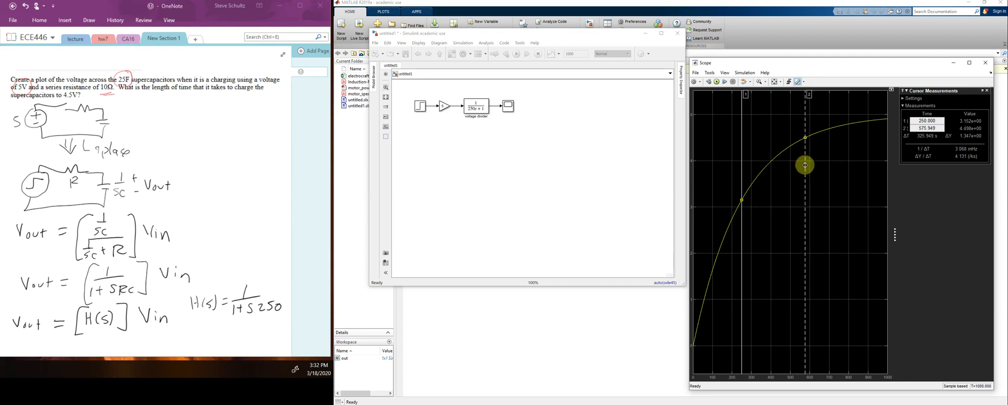